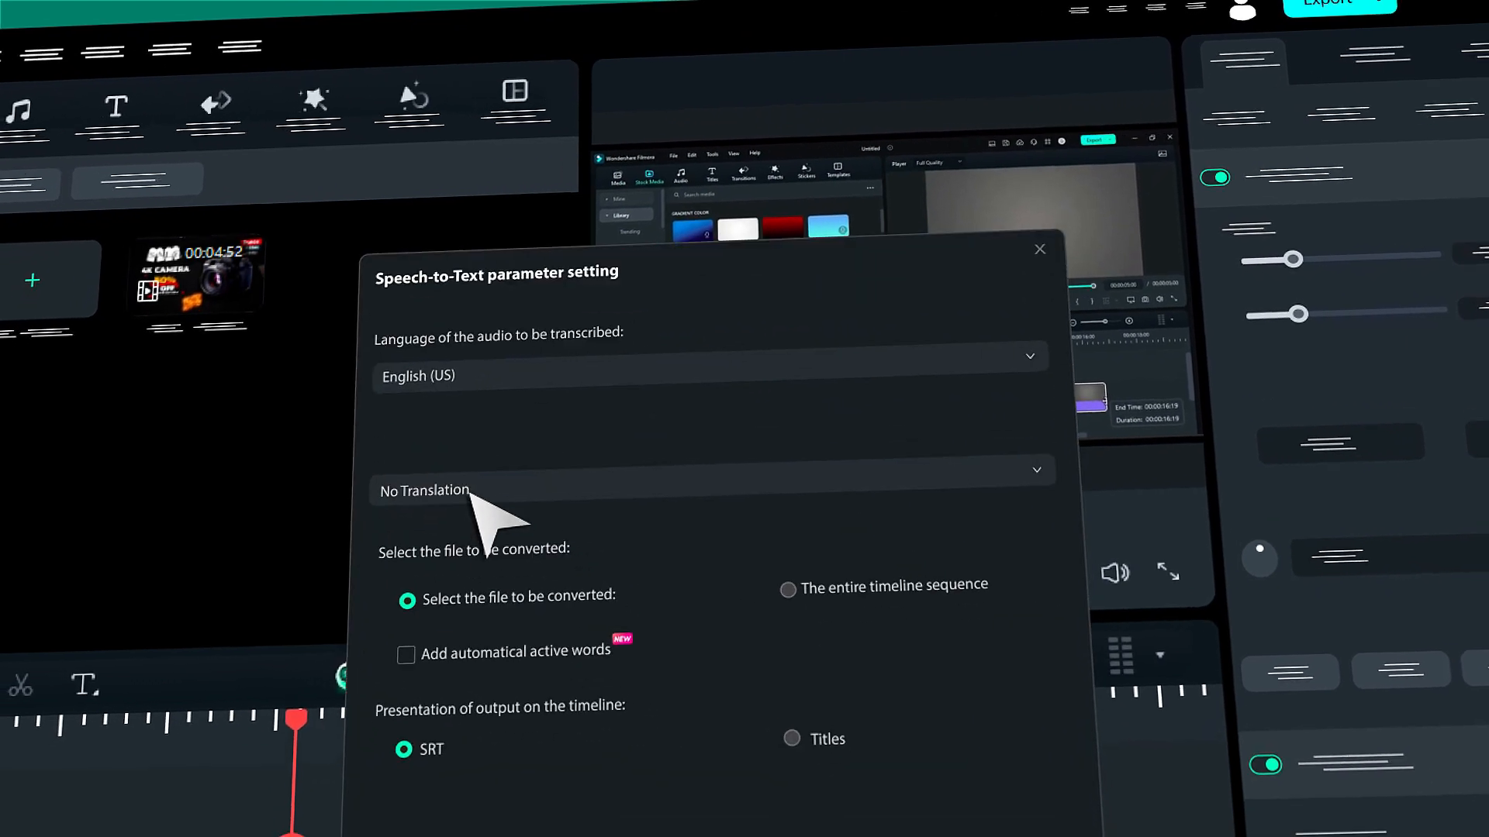
left_click(389, 503)
left_click(961, 743)
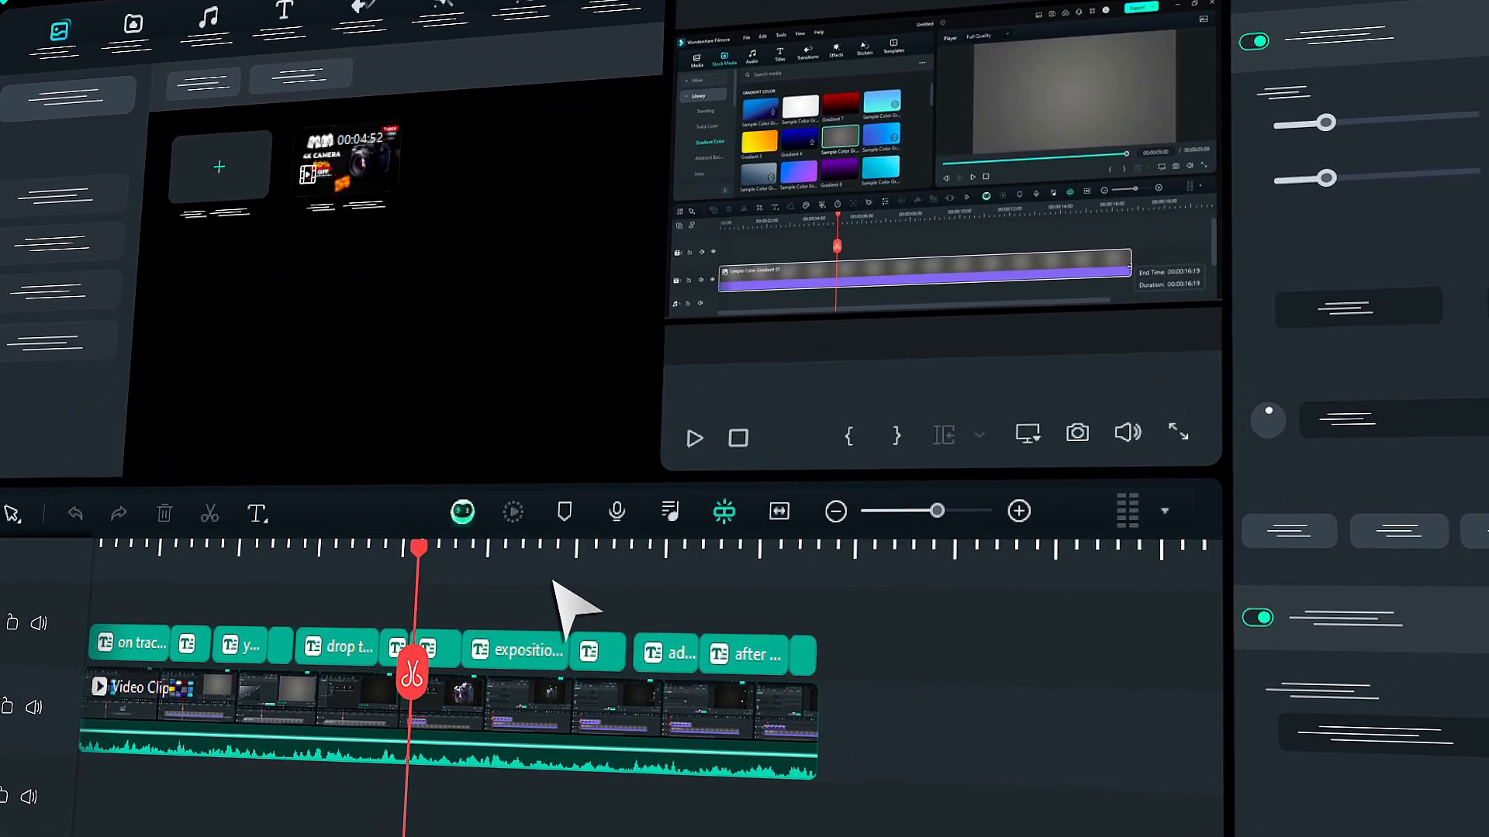
left_click_drag(418, 547, 99, 547)
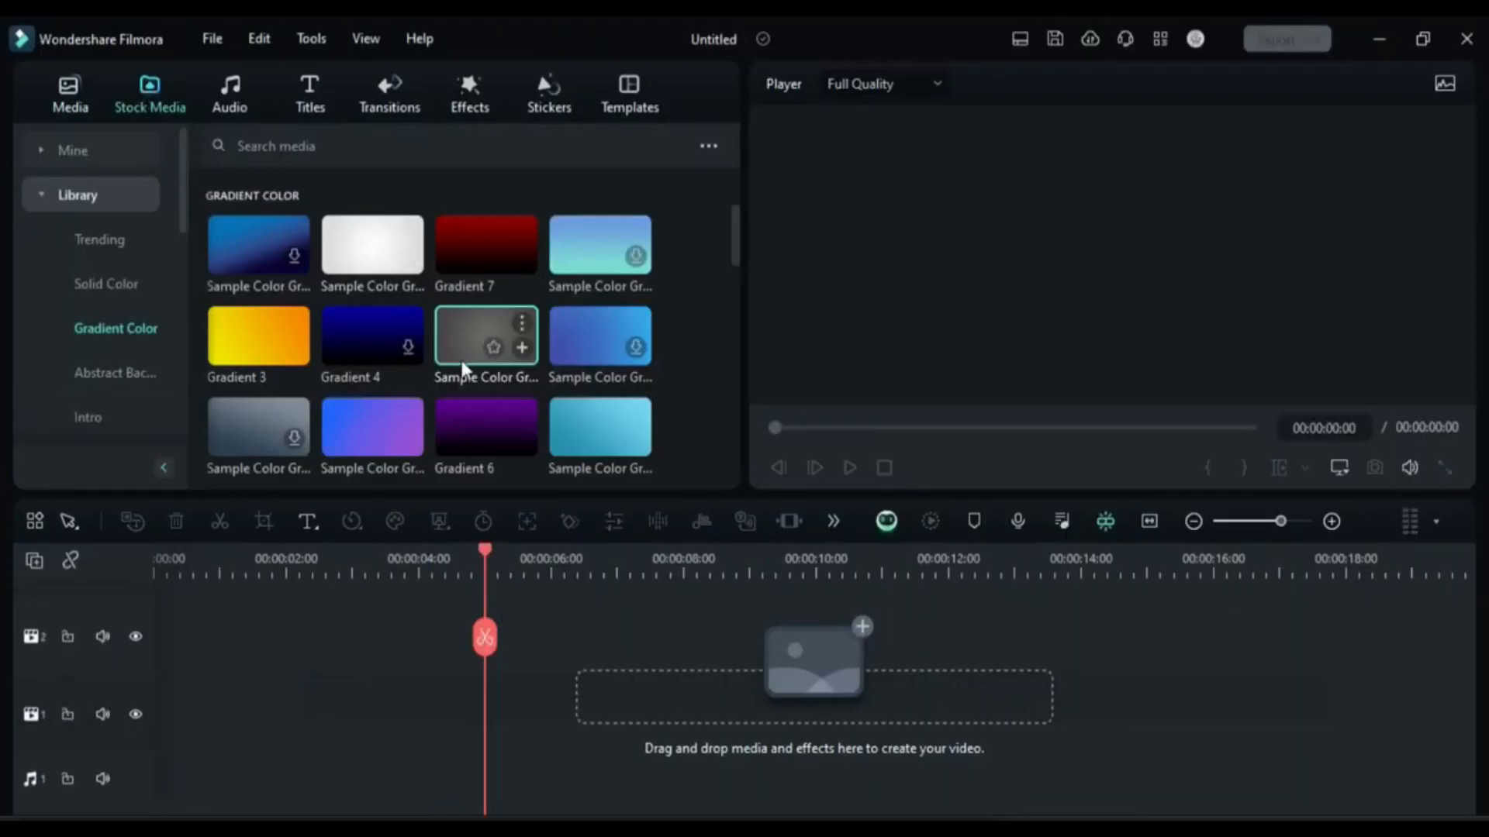
- Place the grey Sample Color Gradient 07 clip on video track 1 and extend it to 16 seconds and 20 frames
left_click_drag(165, 735, 167, 733)
left_click_drag(482, 712, 1266, 723)
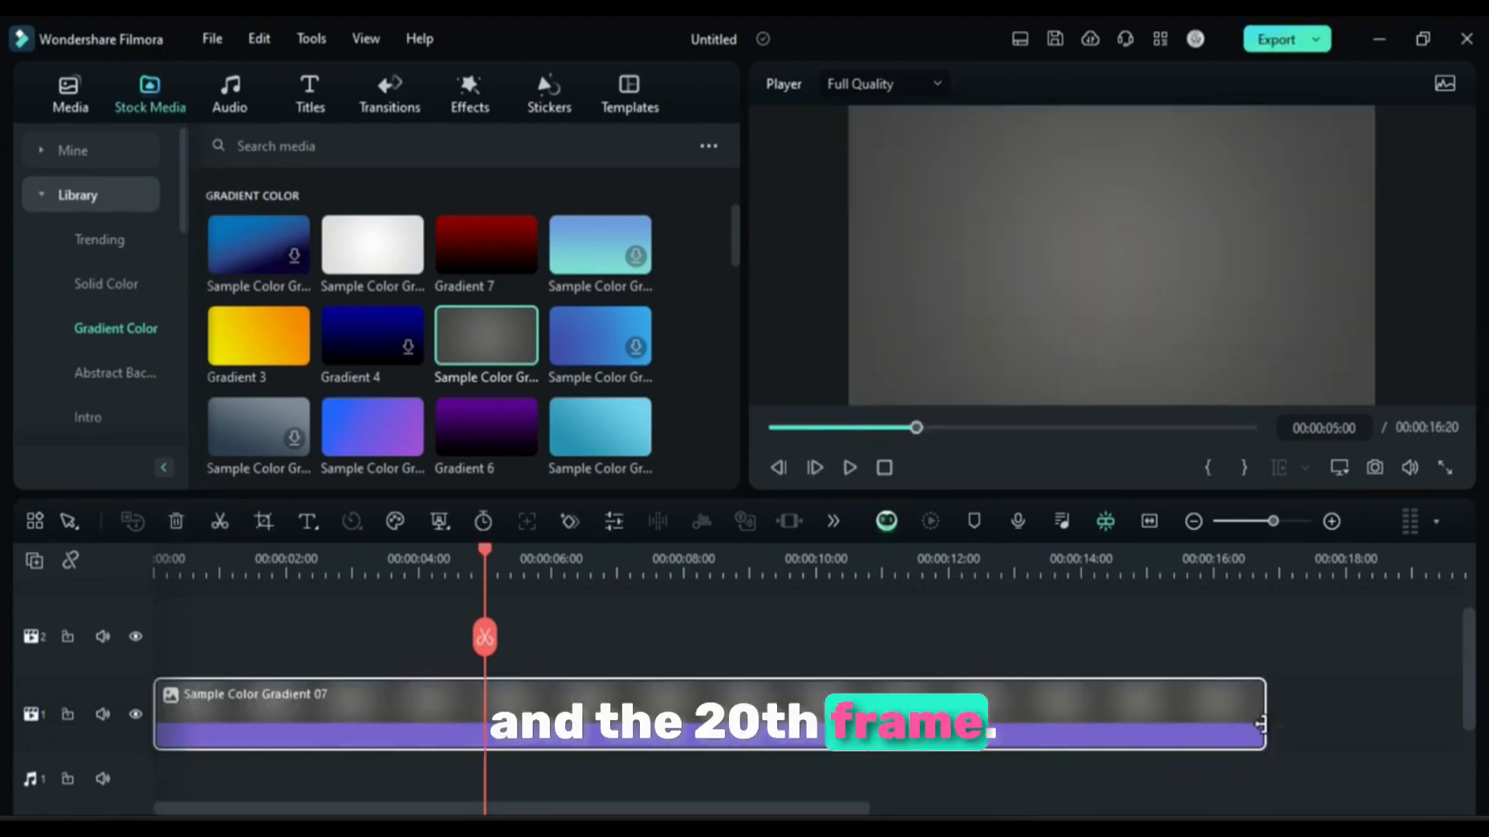
- Darken the gradient clip by lowering the midpoint of its color curve
double_click(1073, 738)
left_click(138, 83)
left_click(200, 128)
left_click_drag(225, 370, 279, 402)
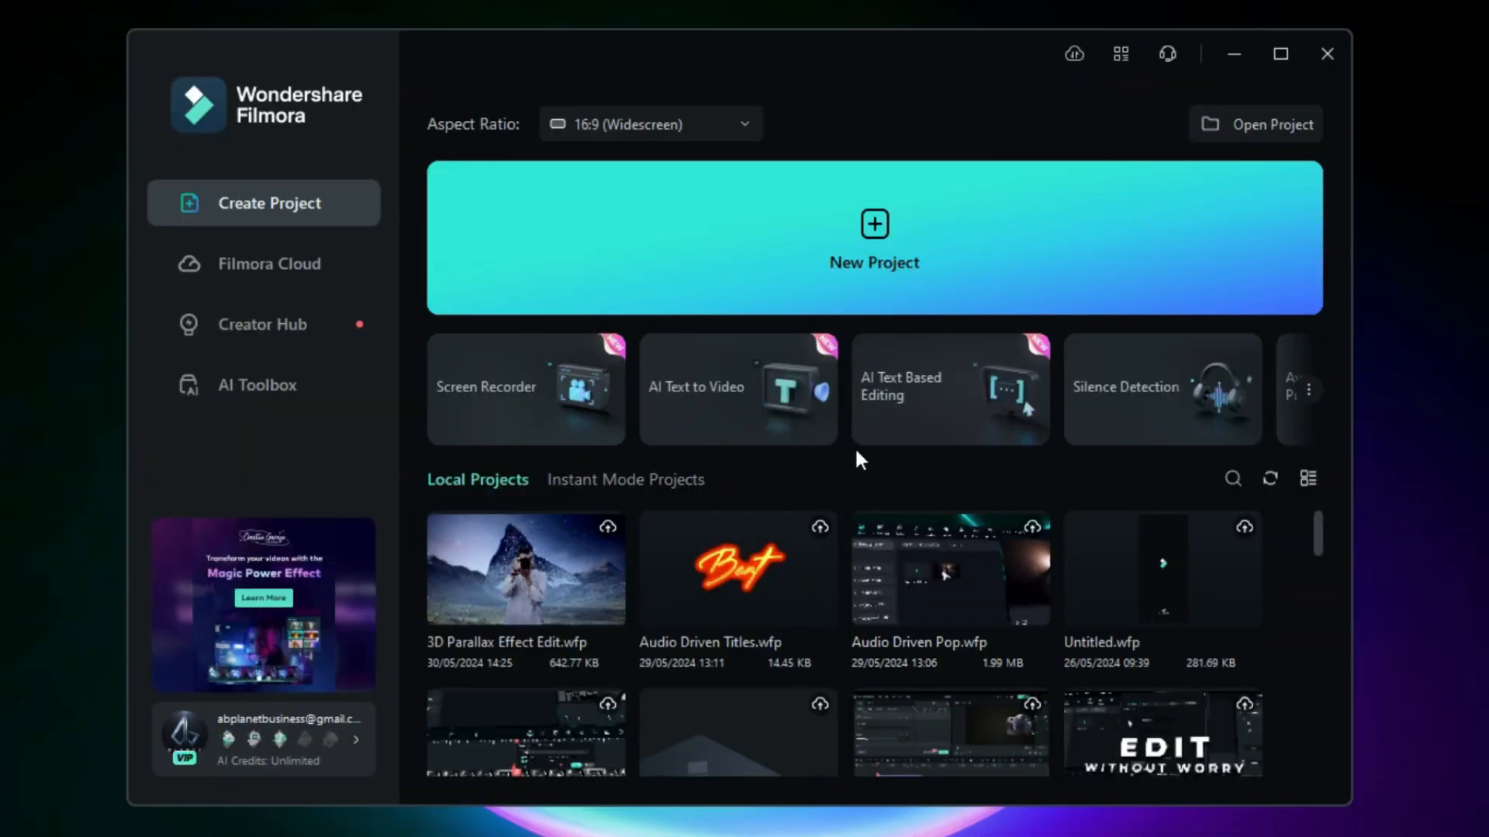
- Create a new project and place the imported Black Friday promo tutorial video at the start of video track 1
left_click(850, 269)
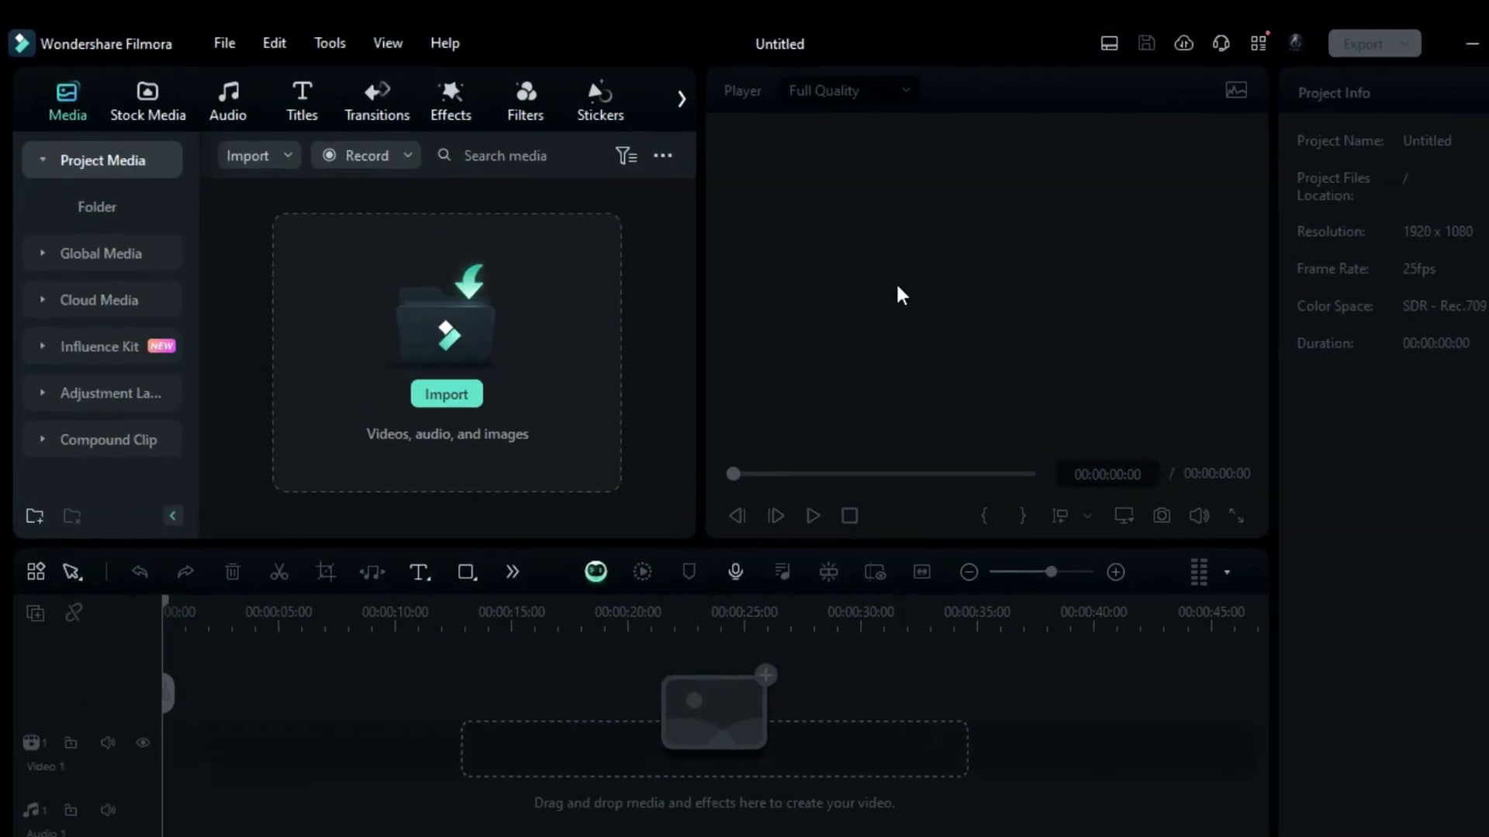
left_click(515, 443)
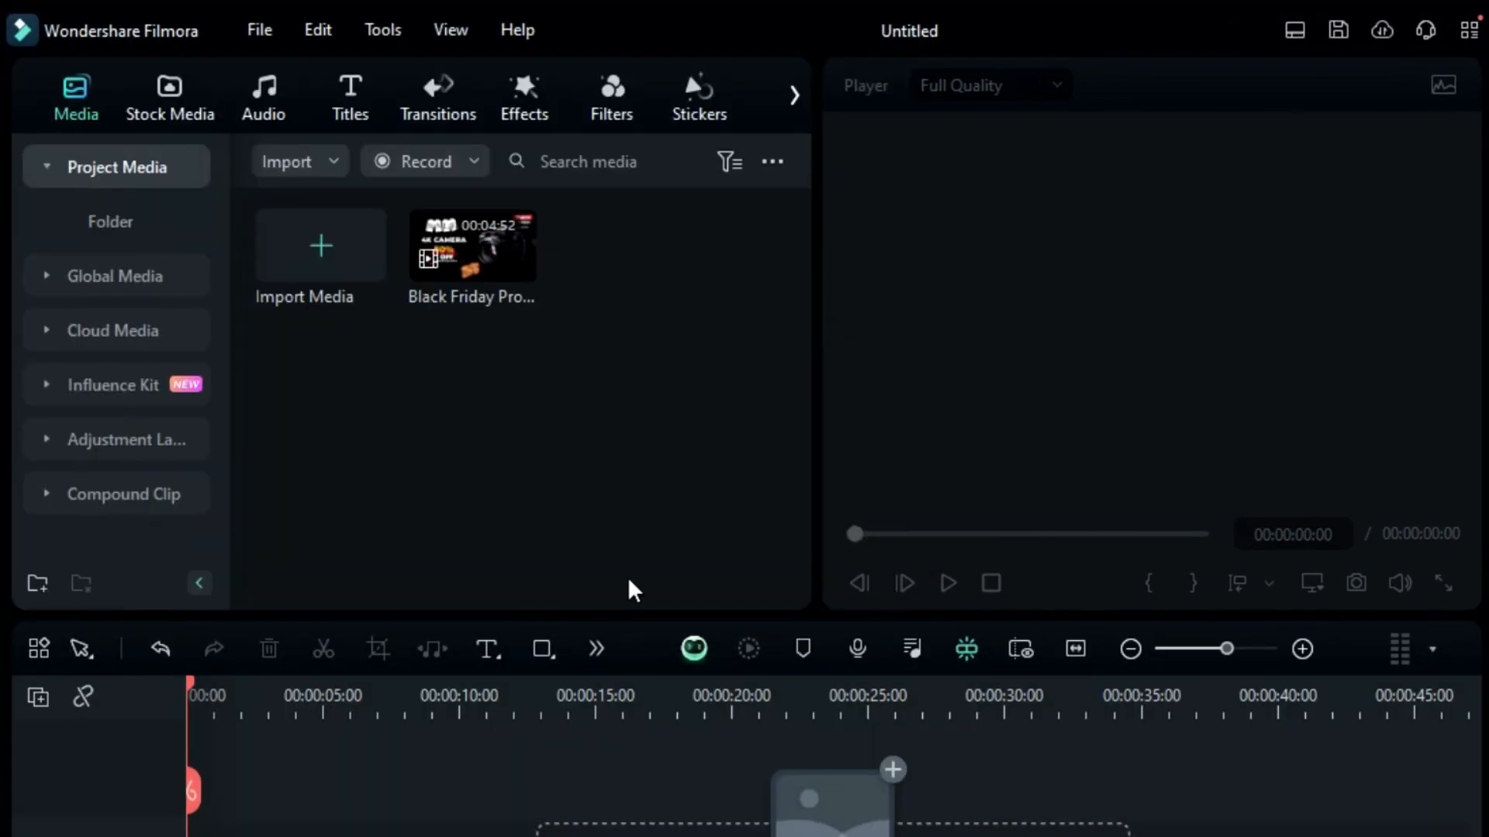
left_click_drag(480, 273, 334, 807)
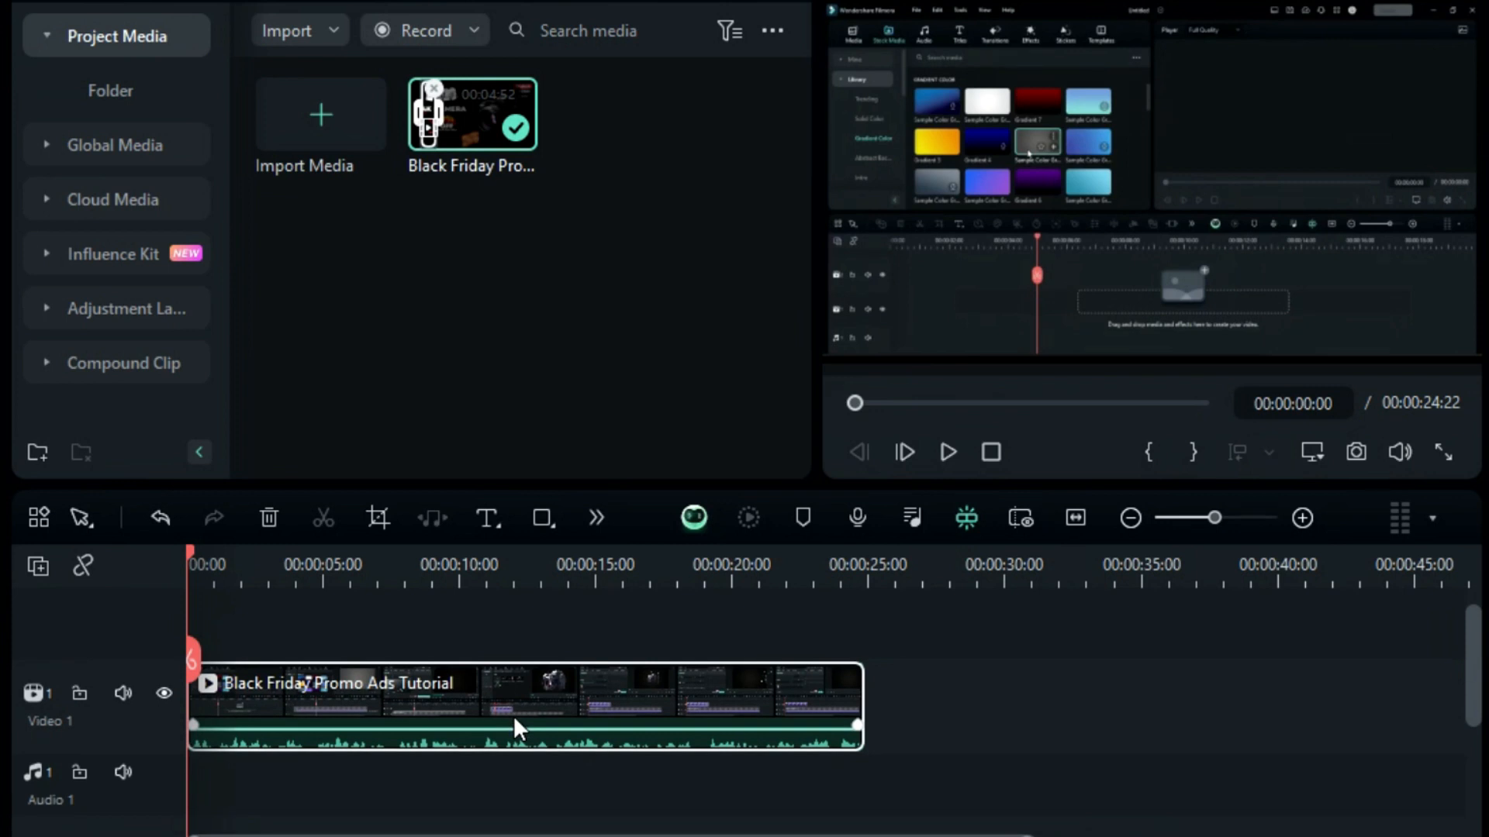
- Transcribe the timeline clip with Speech-to-Text from English (US), using No Translation, automatic active words and Titles output
right_click(513, 715)
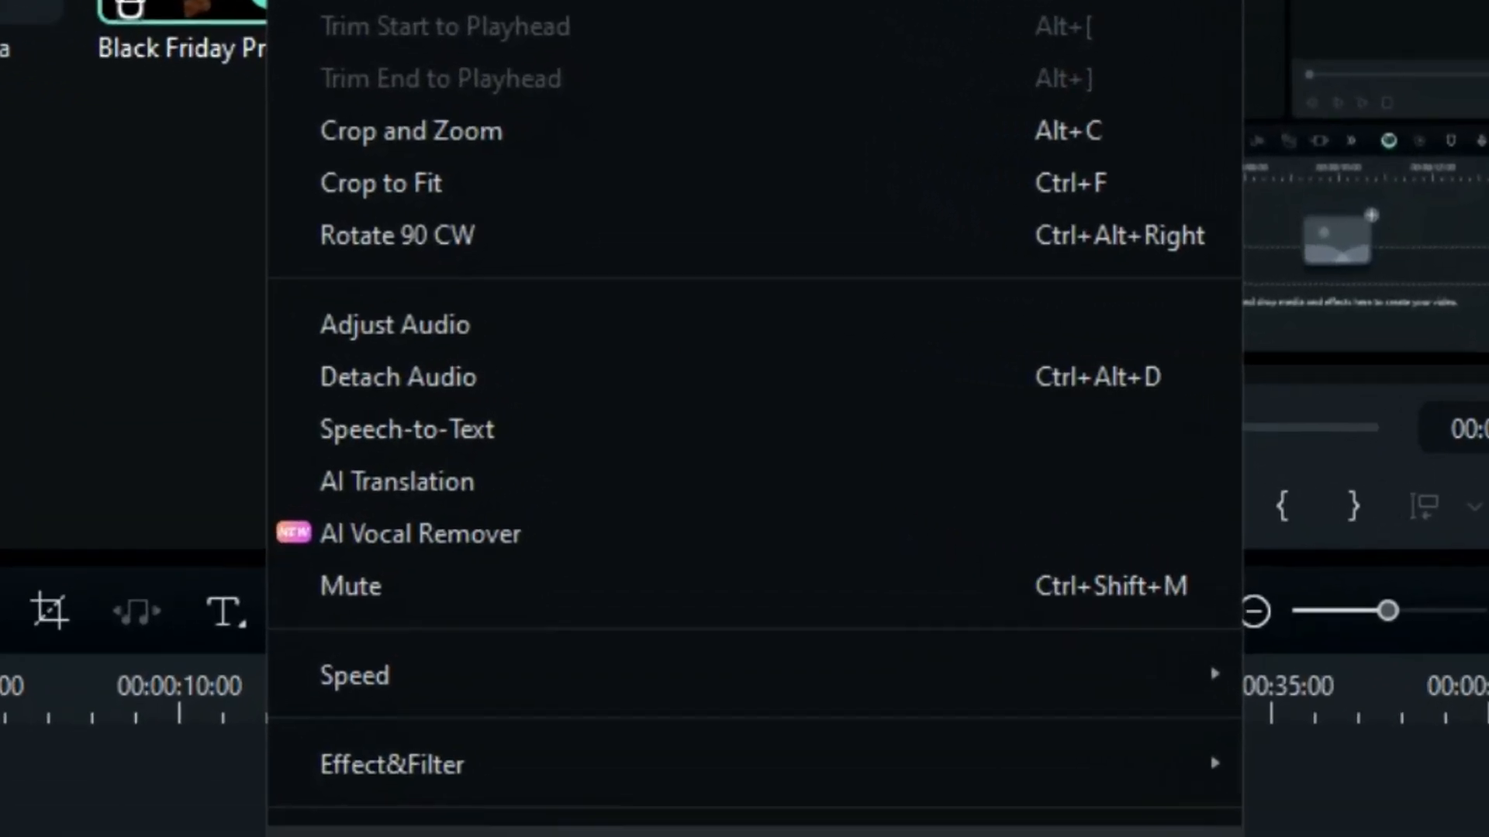
left_click(377, 439)
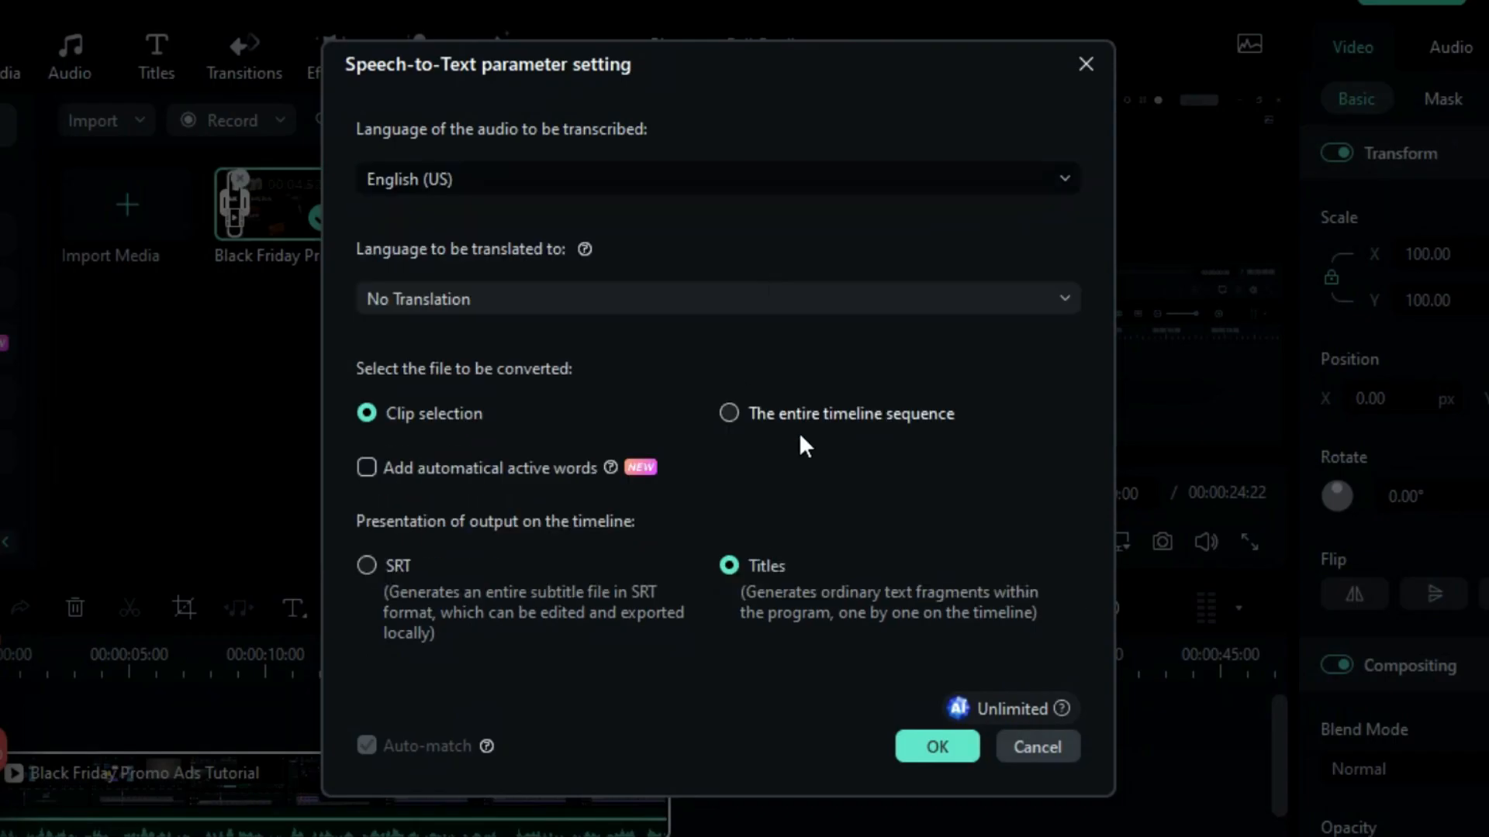
left_click(836, 304)
scroll(831, 611, "down", 3)
scroll(776, 387, "up", 3)
left_click(773, 342)
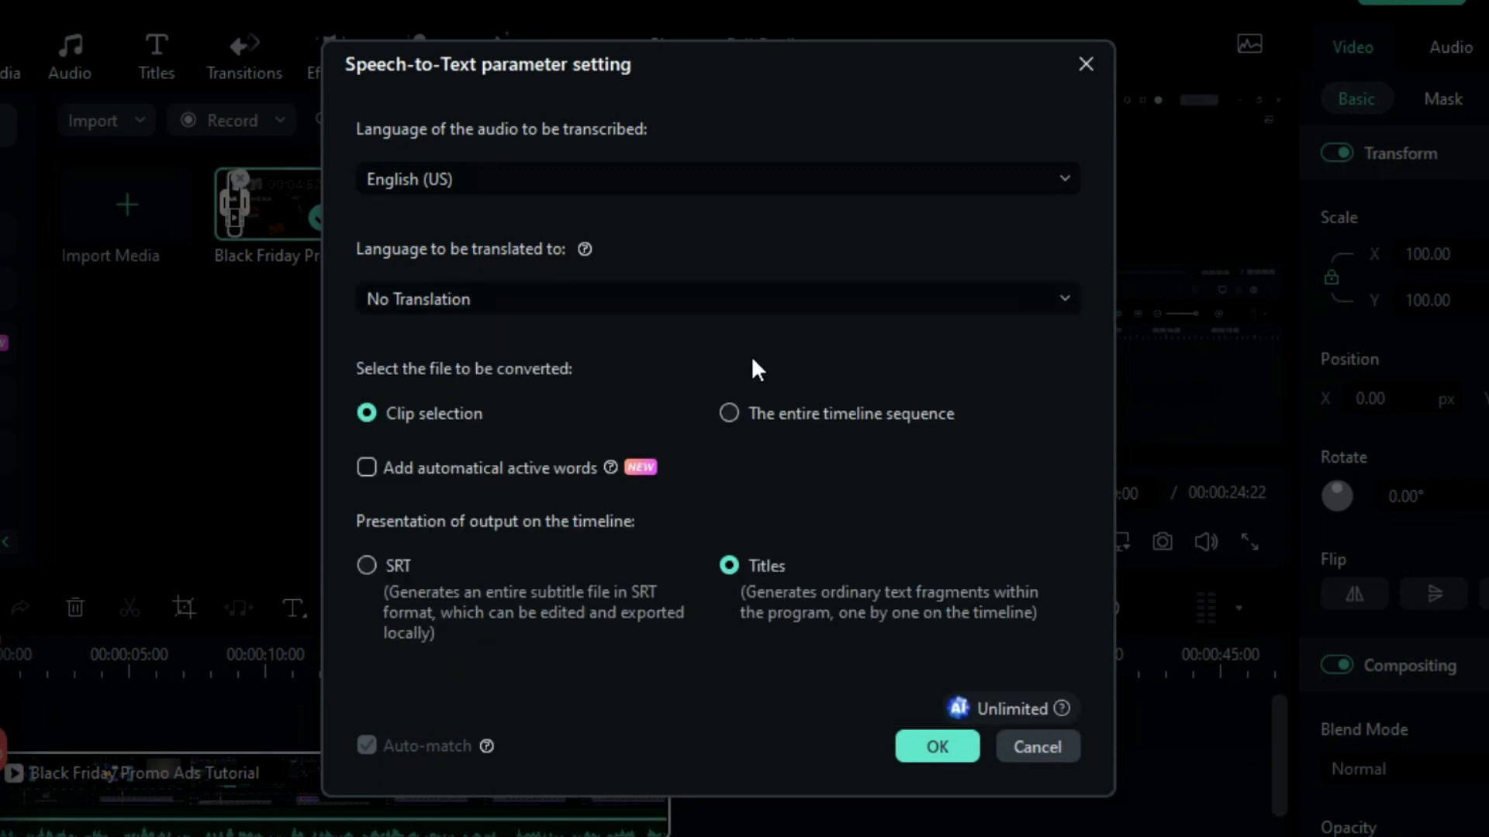
left_click(365, 469)
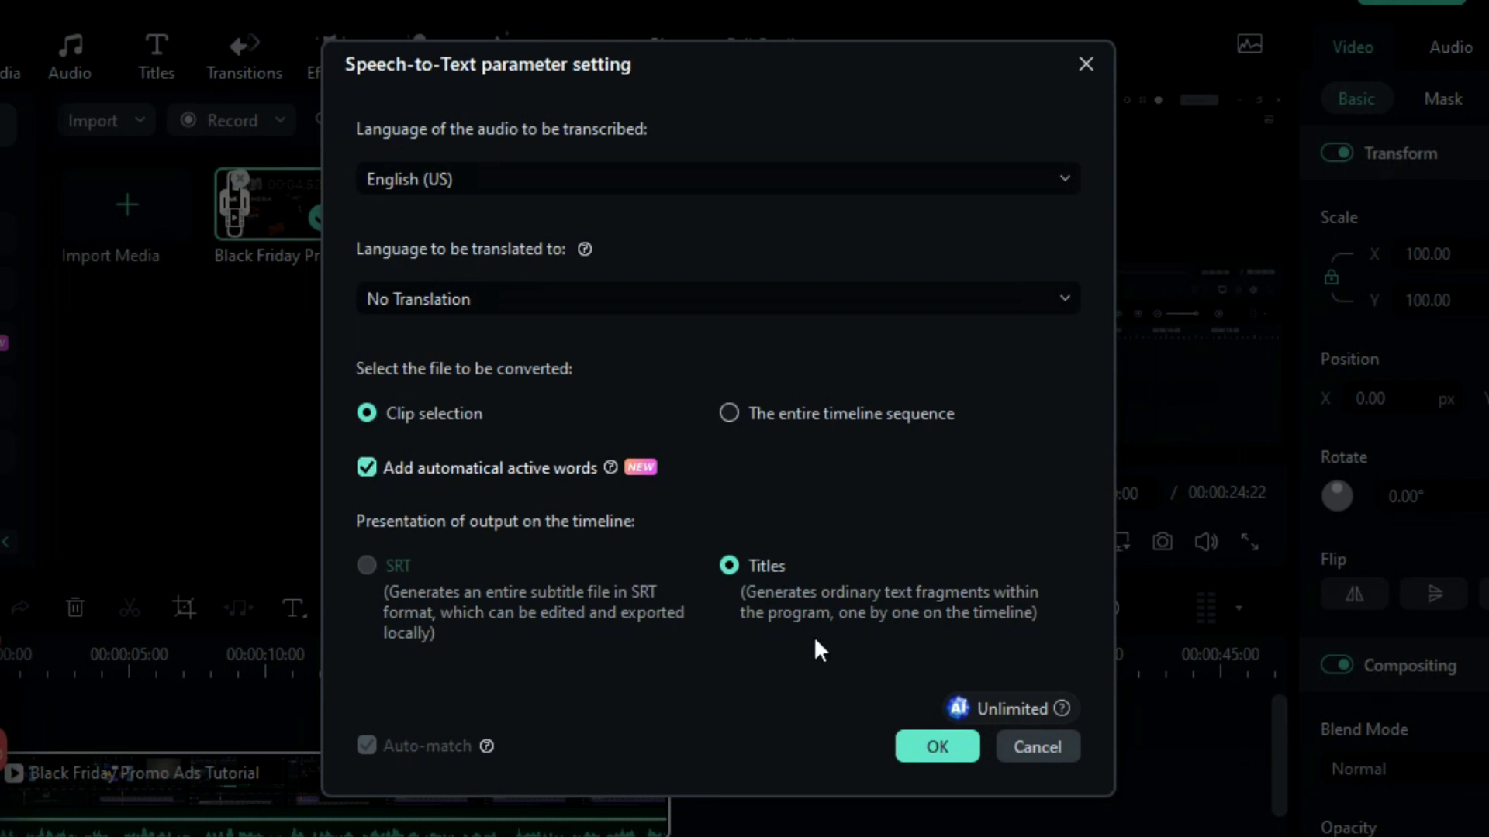
left_click(917, 749)
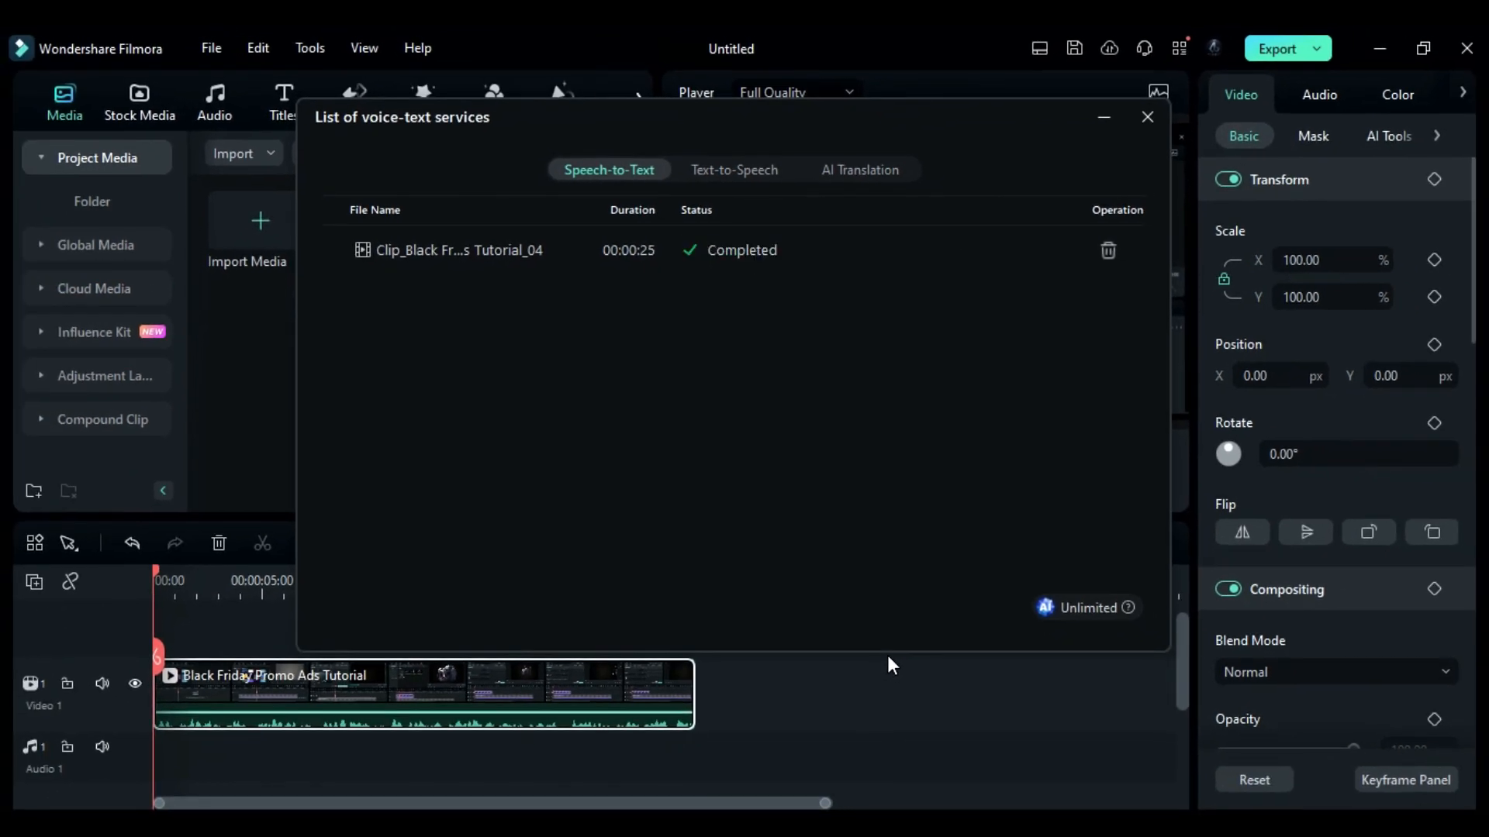
left_click(1147, 117)
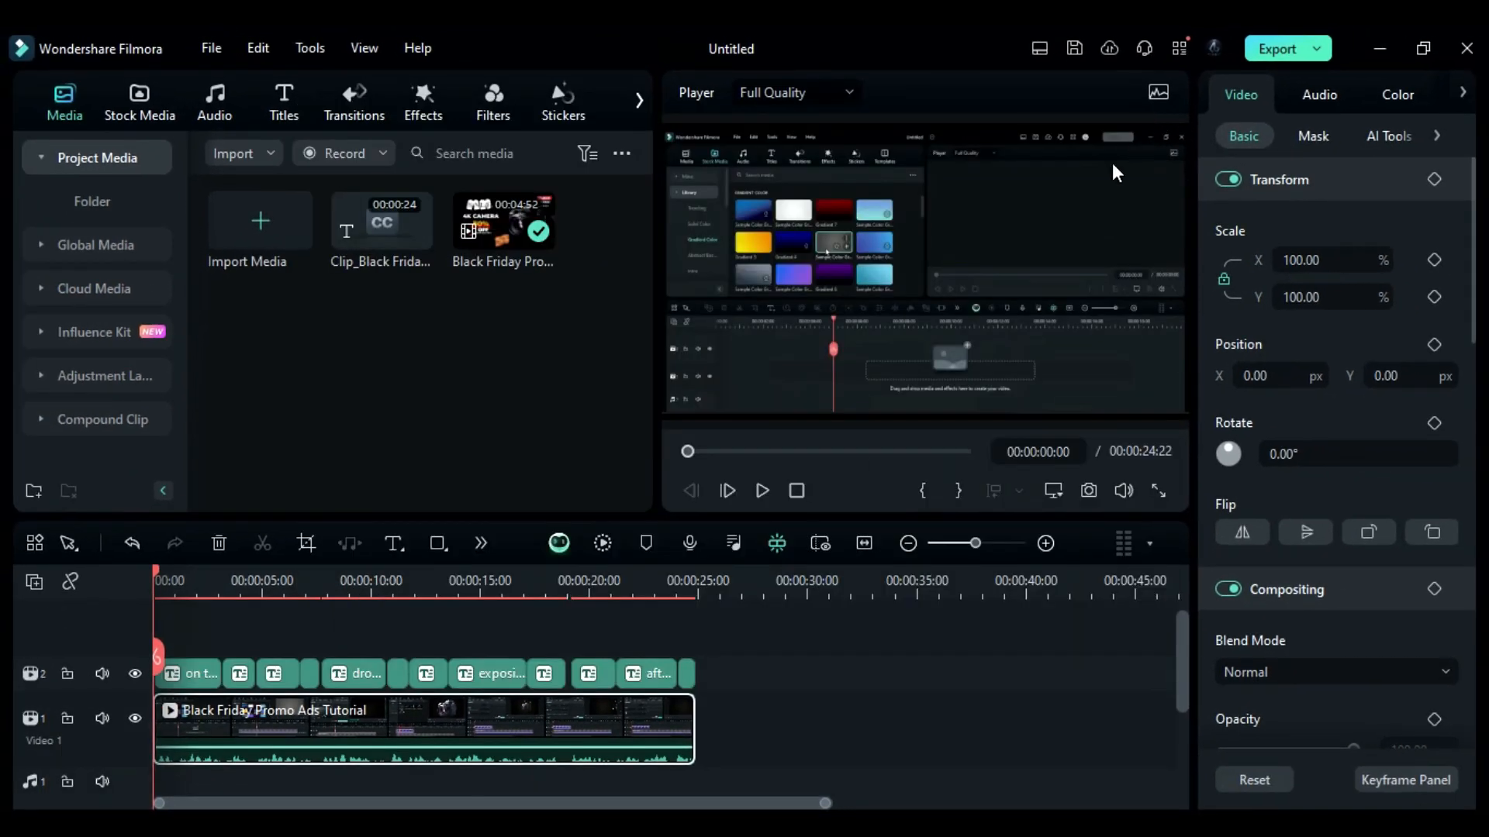
- Apply the template with pink text and a turquoise word highlight to the first caption, and preview it around 00:00:01:09
left_click_drag(157, 577, 273, 591)
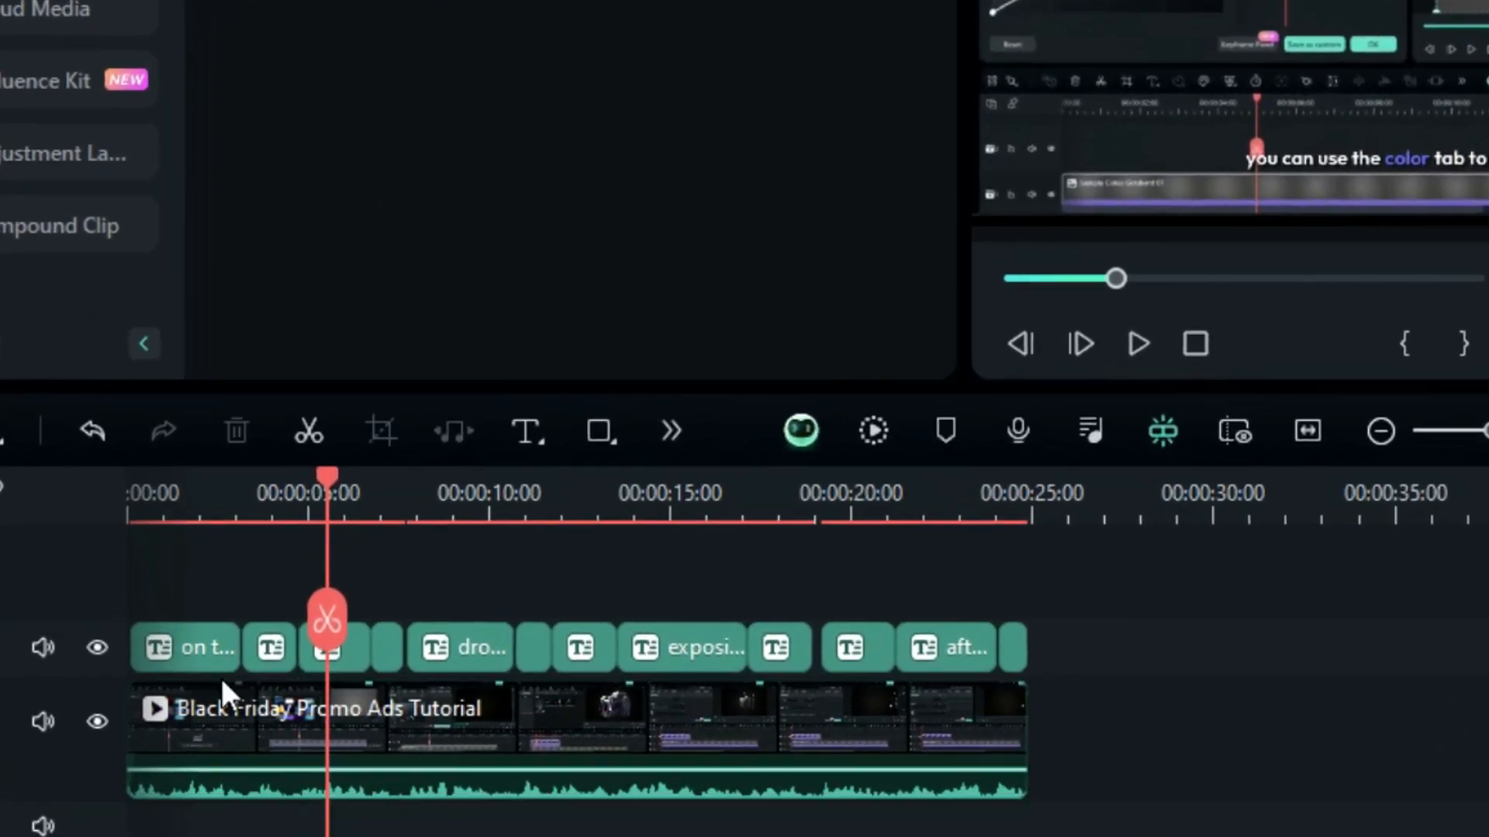
left_click(207, 653)
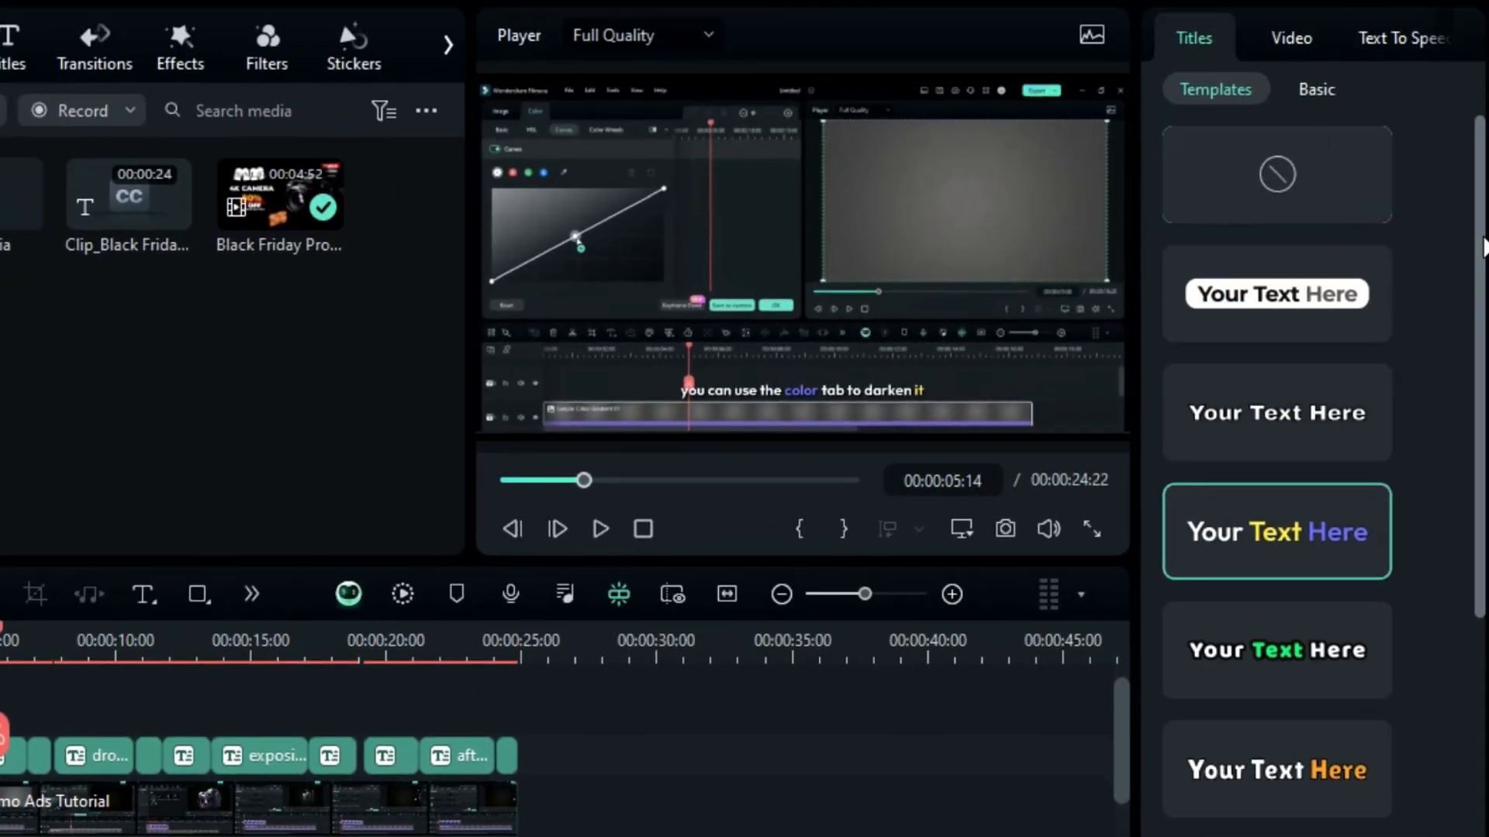
scroll(1482, 247, "down", 4)
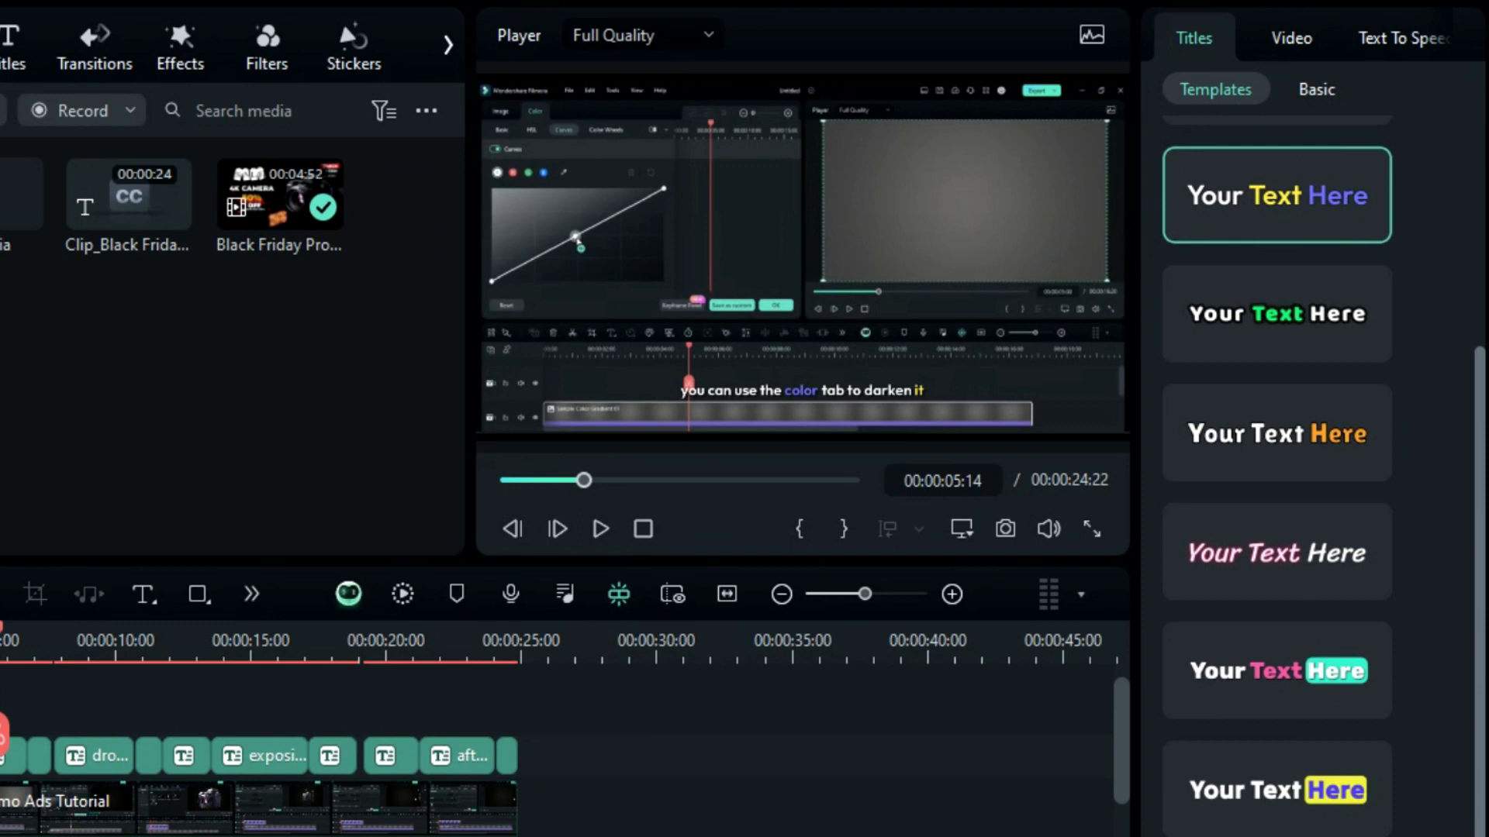
scroll(1317, 430, "up", 4)
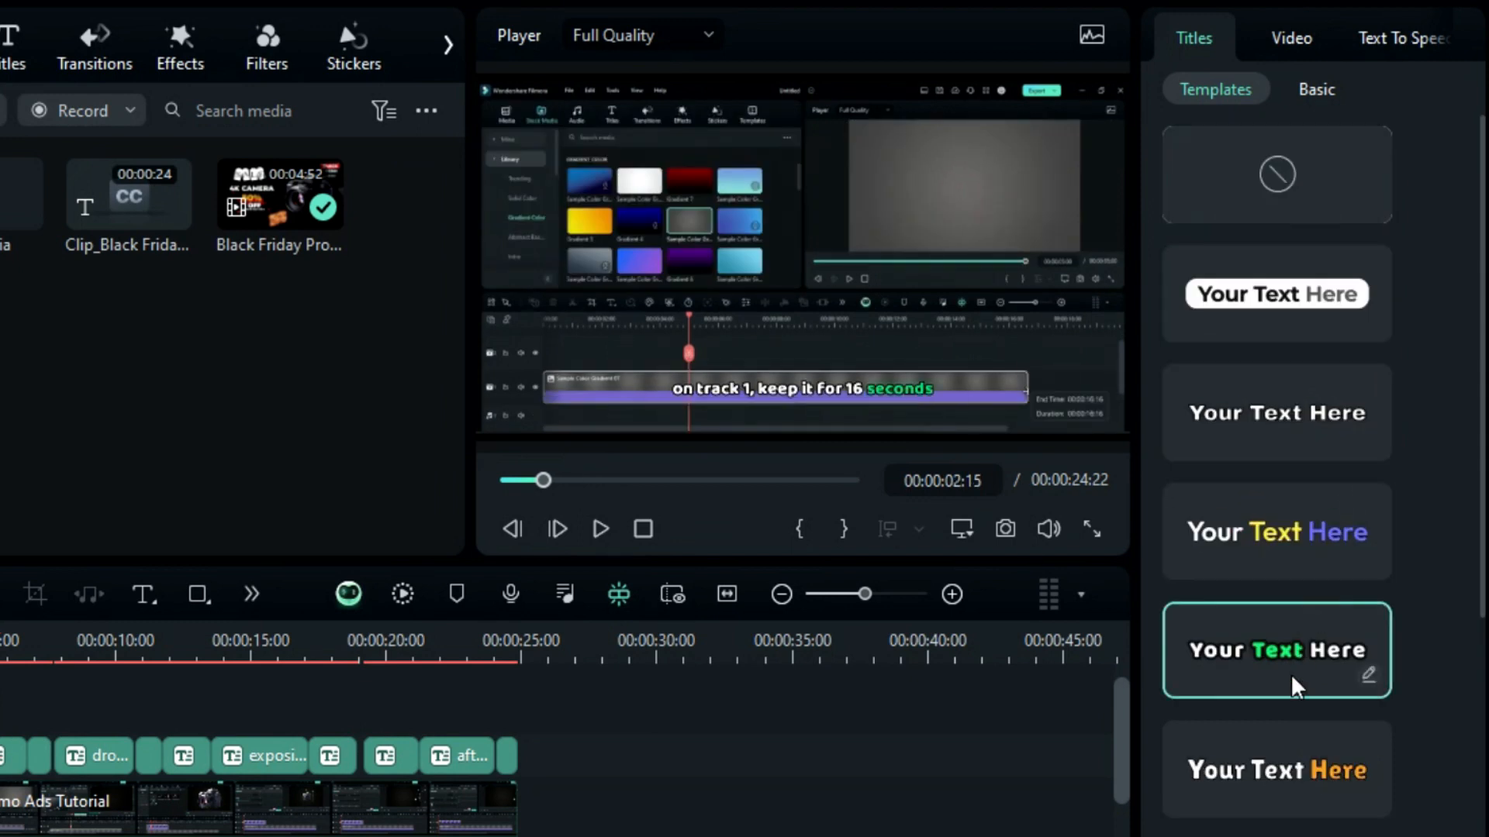
scroll(1290, 673, "down", 4)
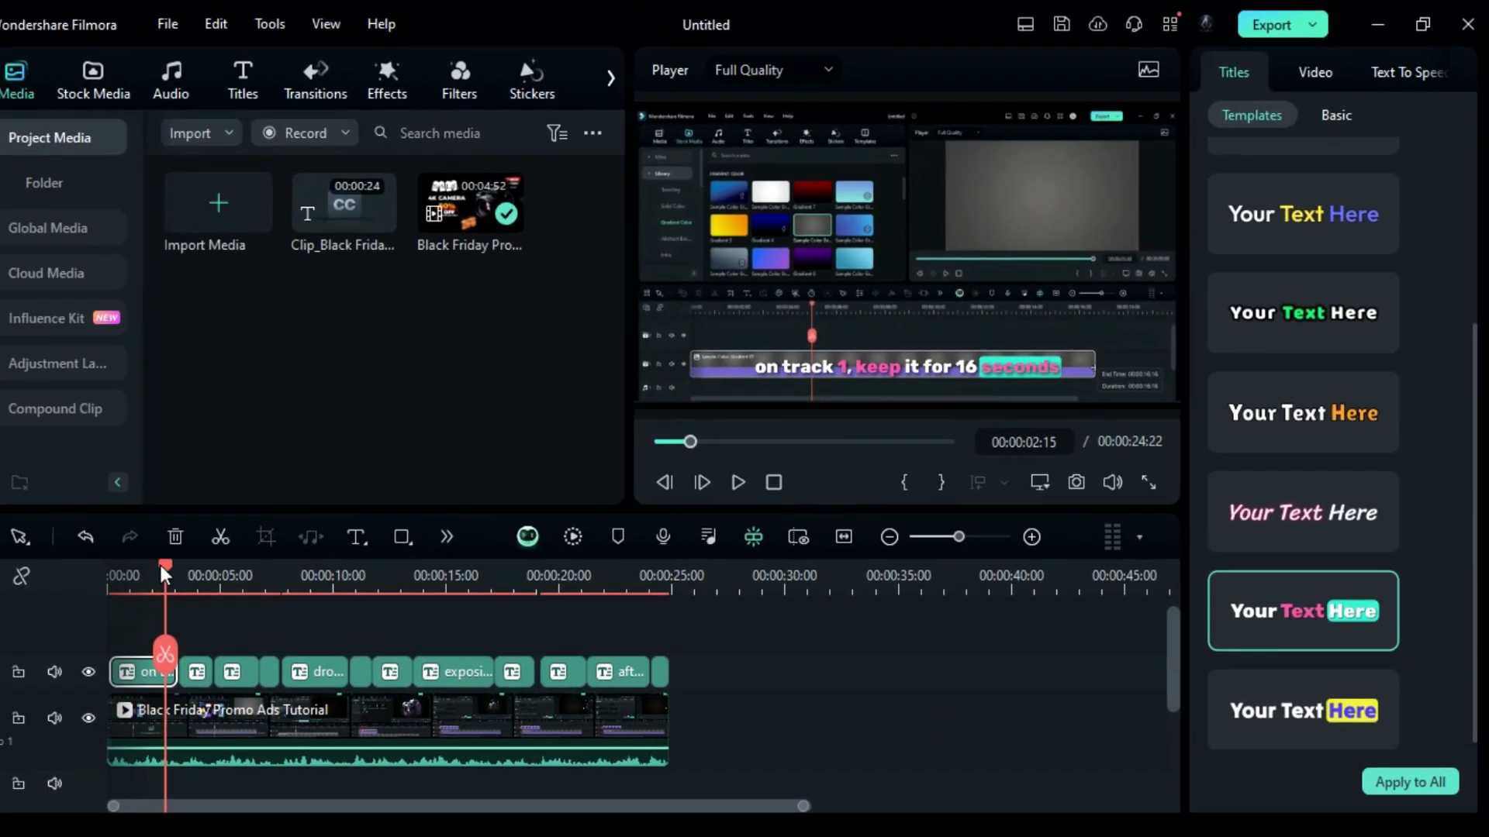
left_click_drag(160, 561, 183, 598)
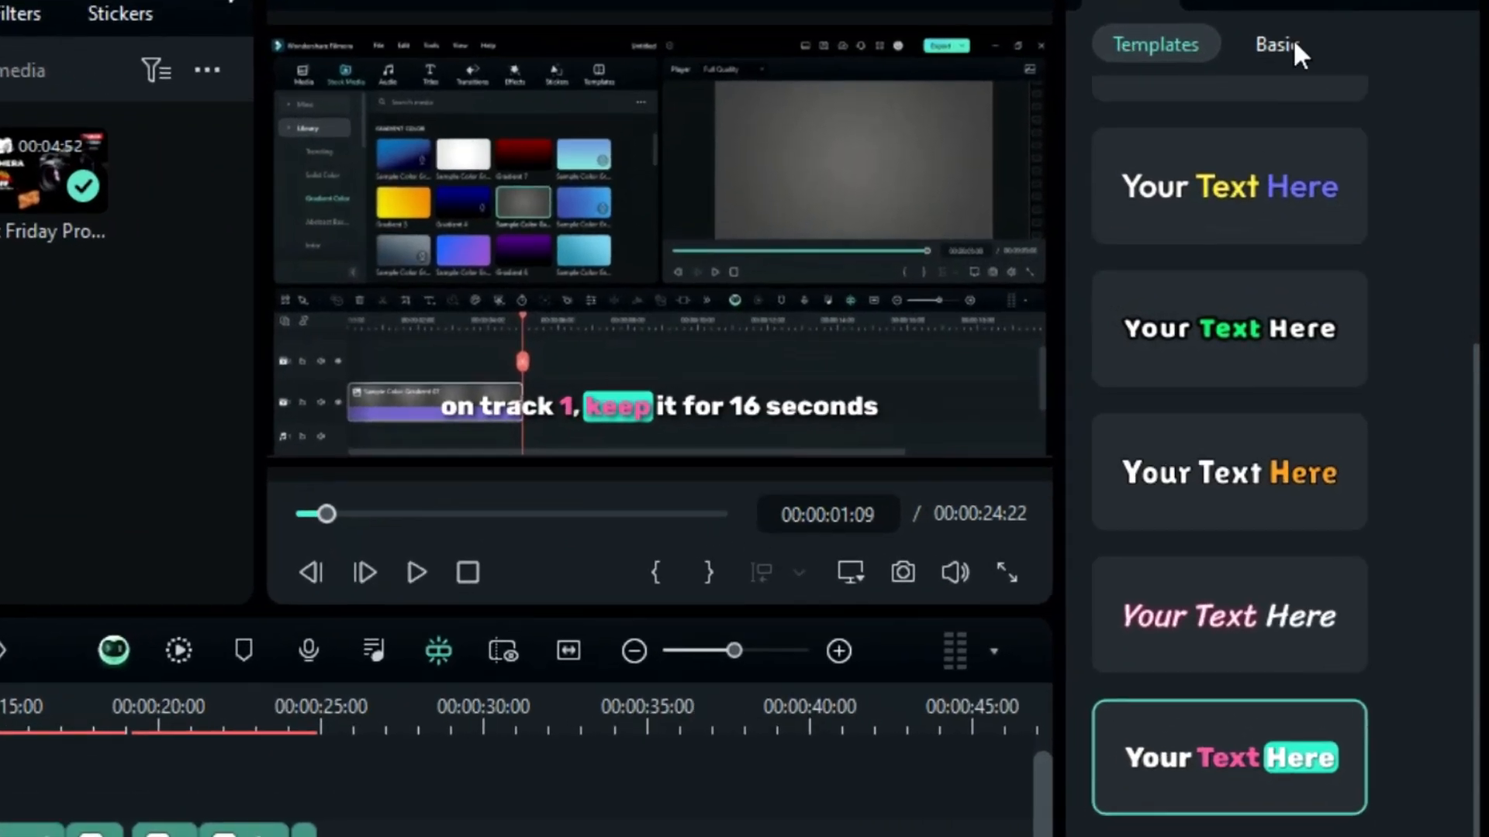
- Change the first caption's main text color to yellow, keeping its font and size 25
left_click(1274, 44)
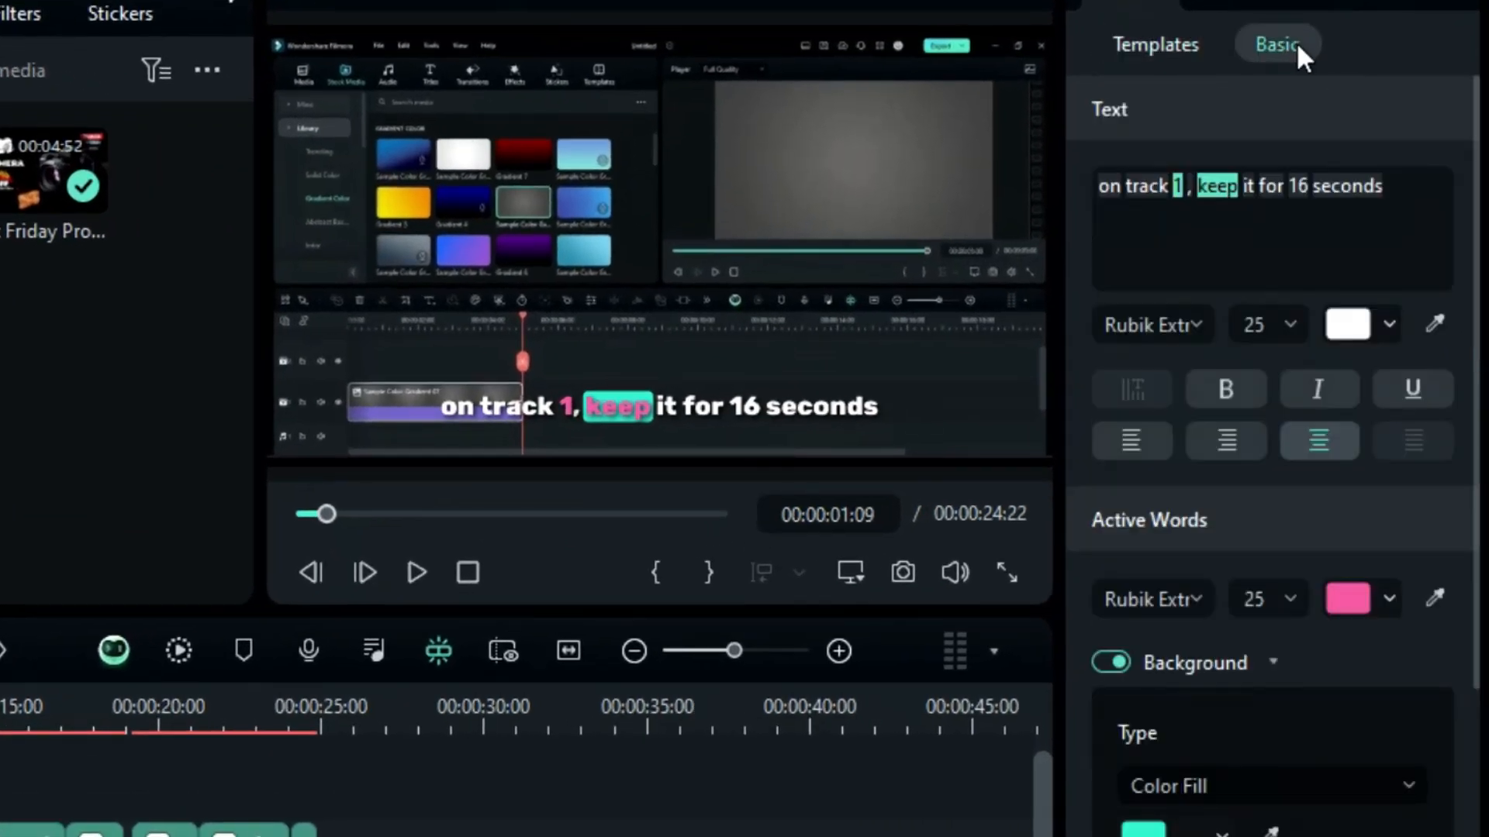
left_click(1188, 324)
left_click(1188, 324)
left_click(1290, 335)
left_click(1365, 336)
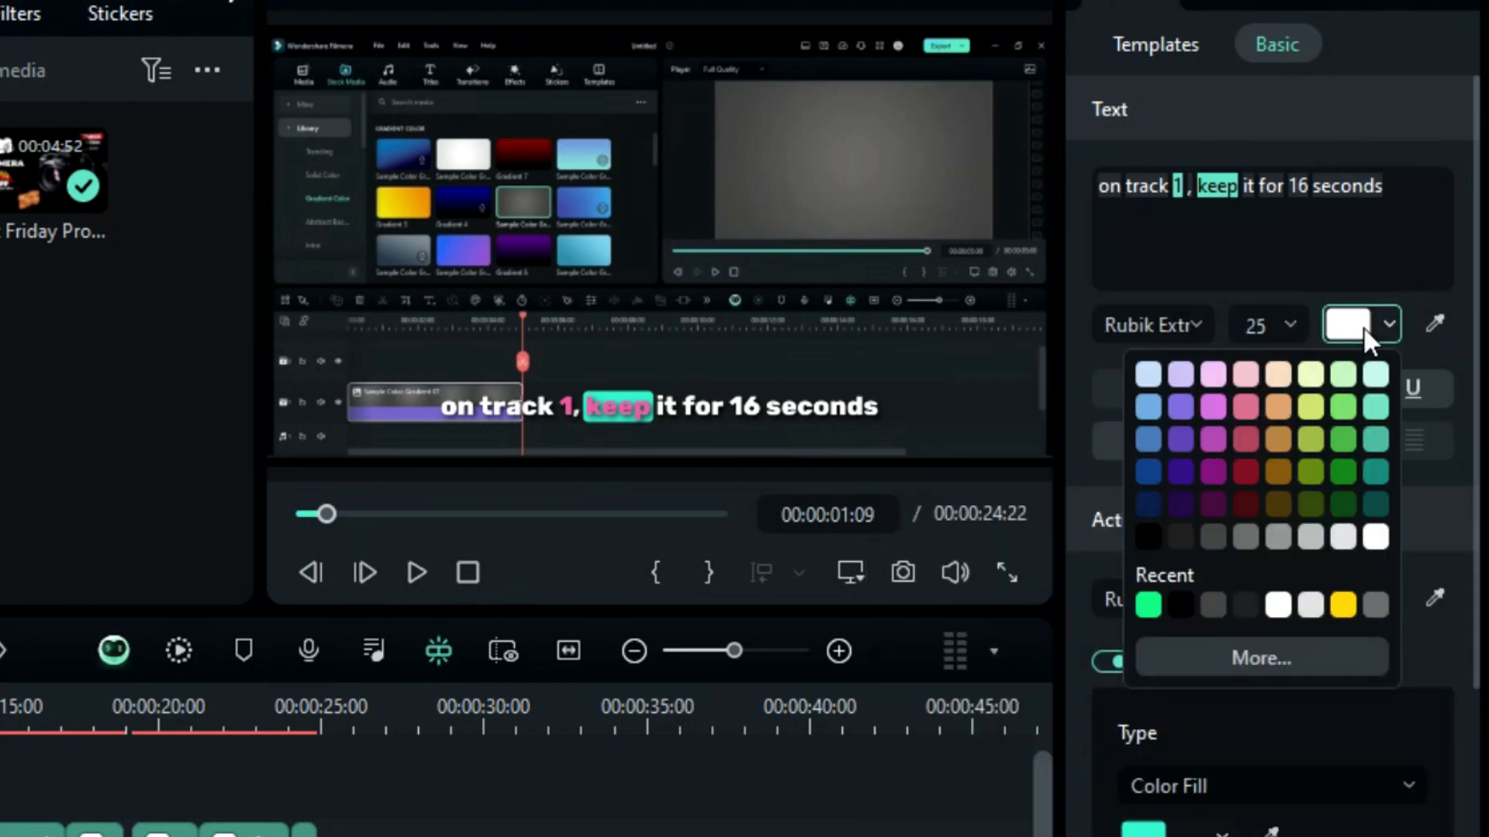
left_click(1342, 604)
- Set the first caption's active words to size 28 with a white color-fill background, and preview the highlight
left_click(1263, 599)
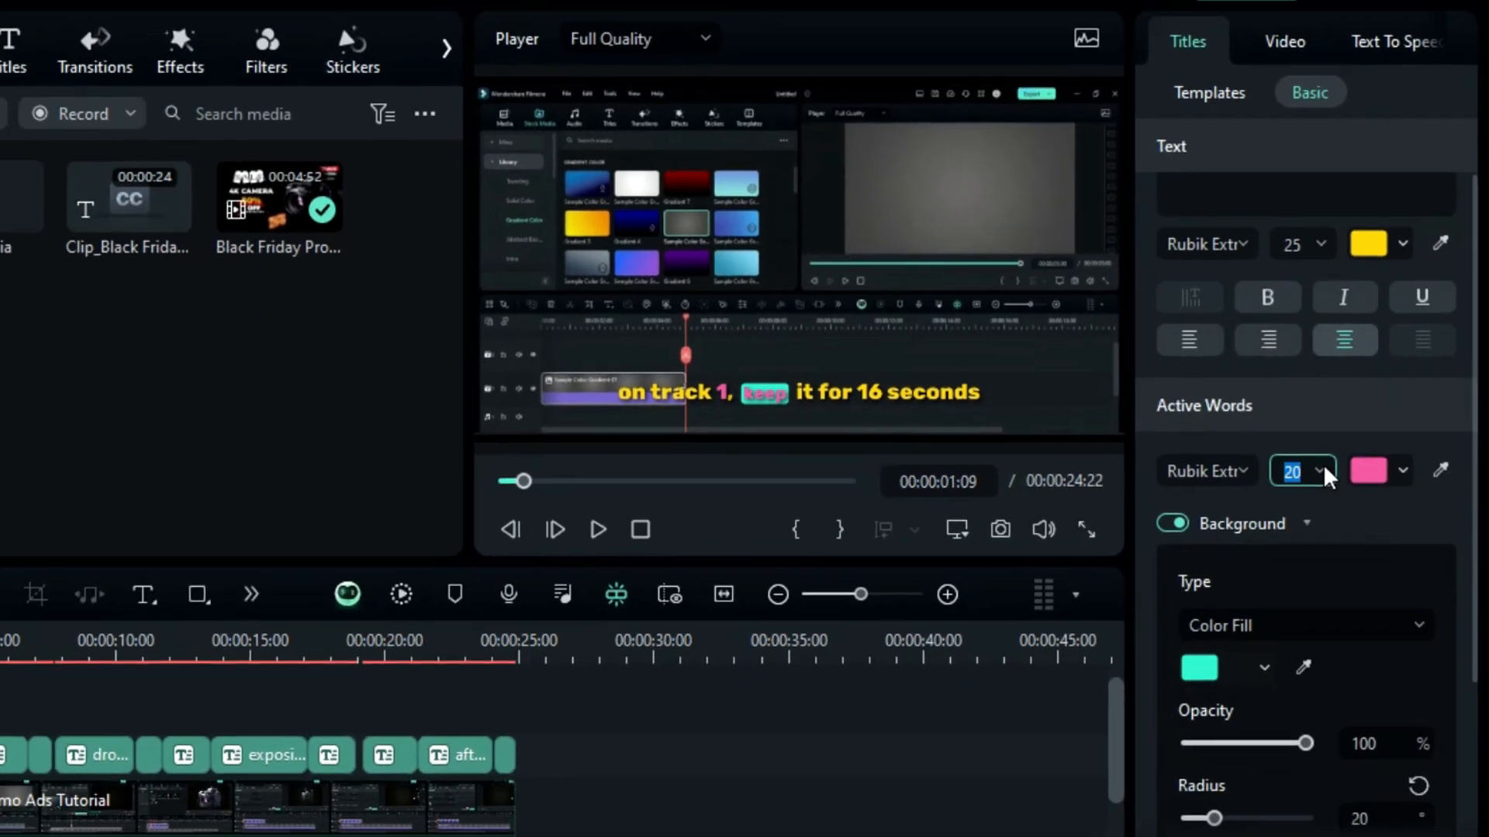
left_click(1327, 527)
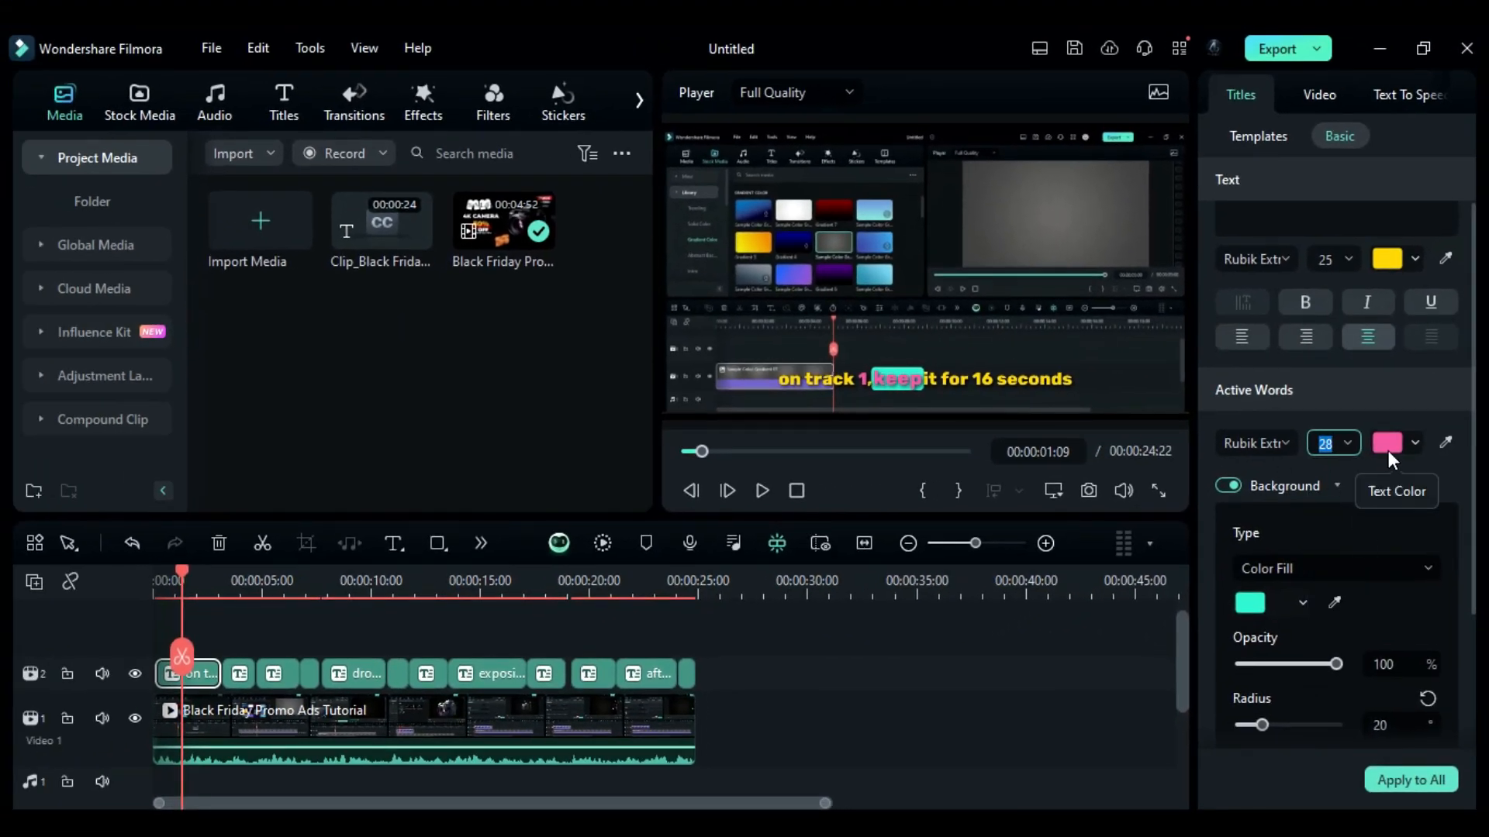
scroll(1387, 456, "down", 2)
left_click(1256, 470)
left_click(1346, 431)
left_click(1259, 470)
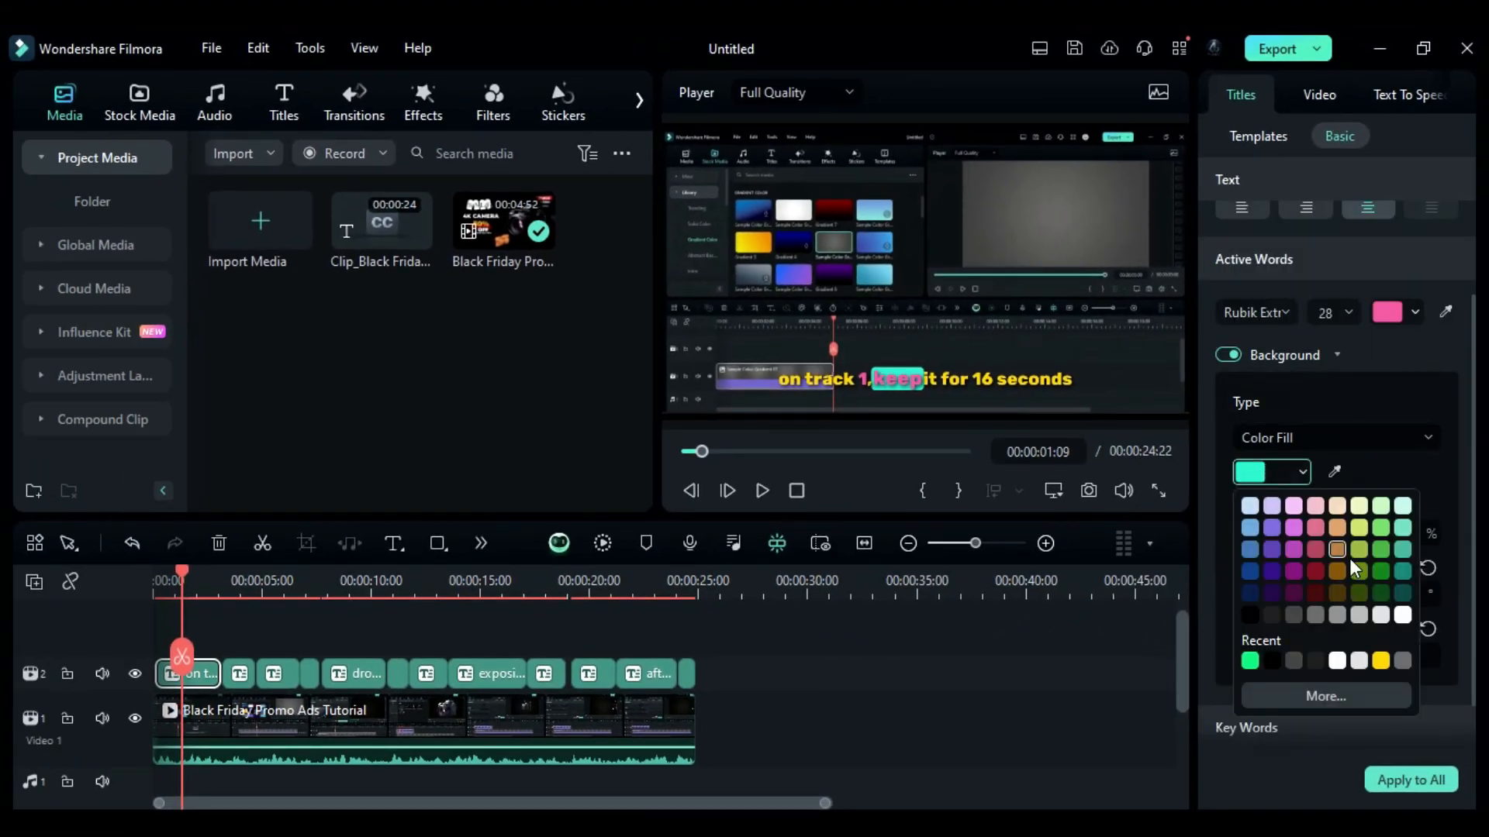
left_click(1250, 550)
left_click(1259, 472)
left_click(1401, 614)
scroll(1343, 628, "down", 1)
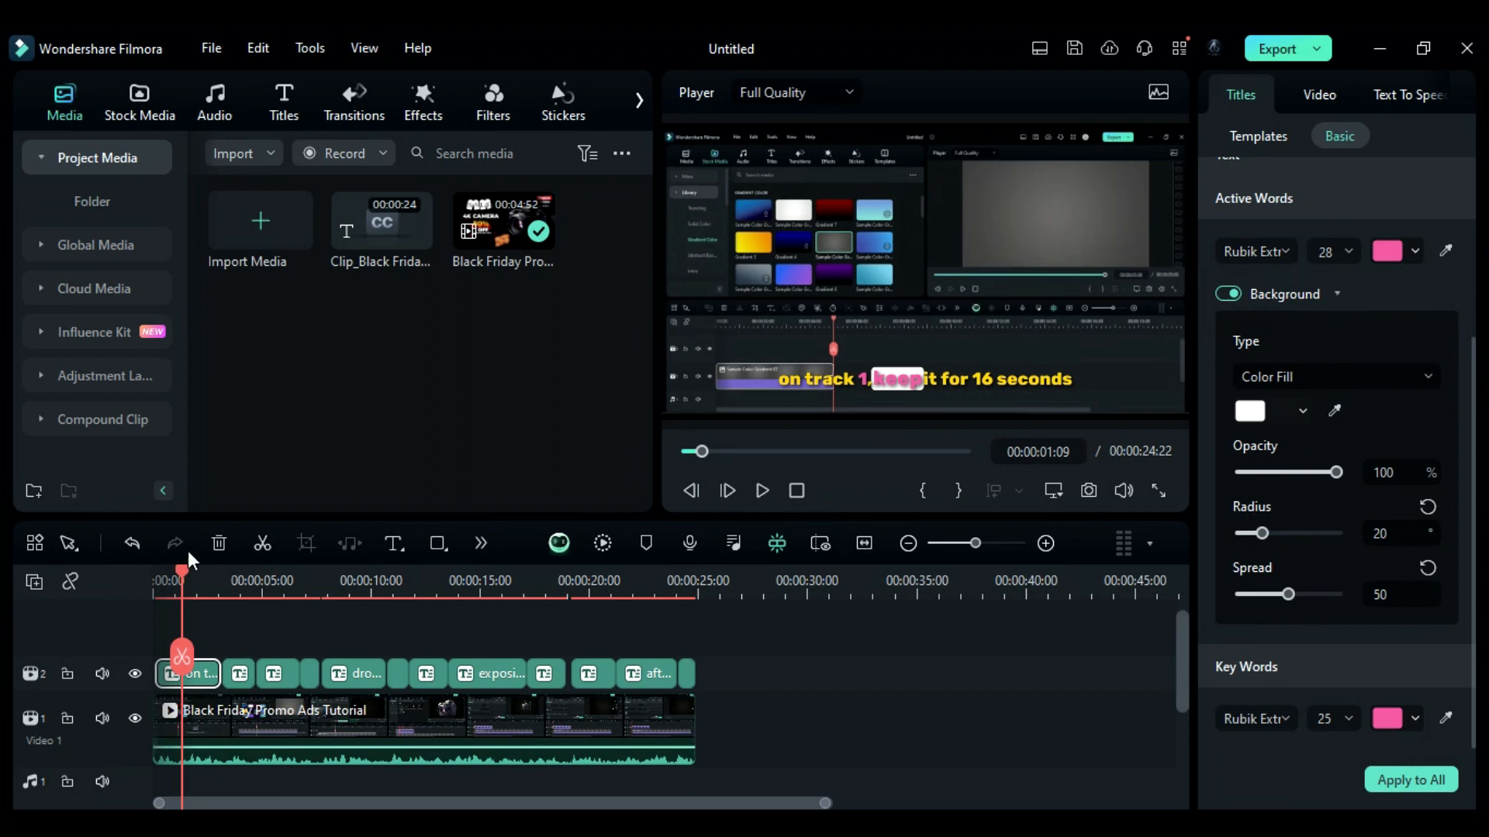
mouse_move(172, 570)
left_mouse_down()
mouse_move(385, 590)
mouse_move(242, 602)
mouse_move(188, 574)
left_mouse_up()
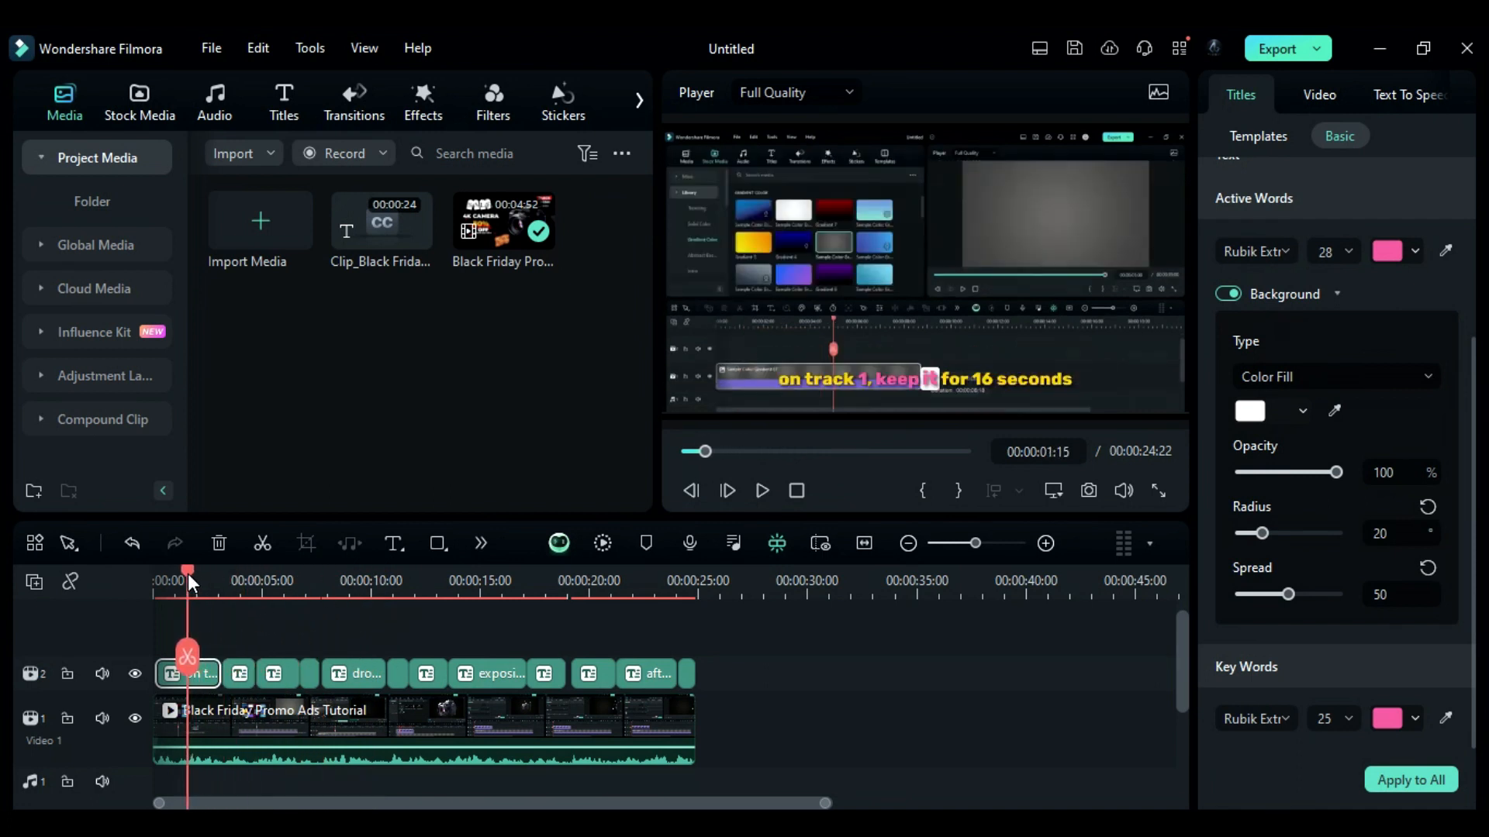
- Select all the caption clips on video track 2
left_click_drag(753, 665, 408, 685)
left_click_drag(213, 673, 211, 674)
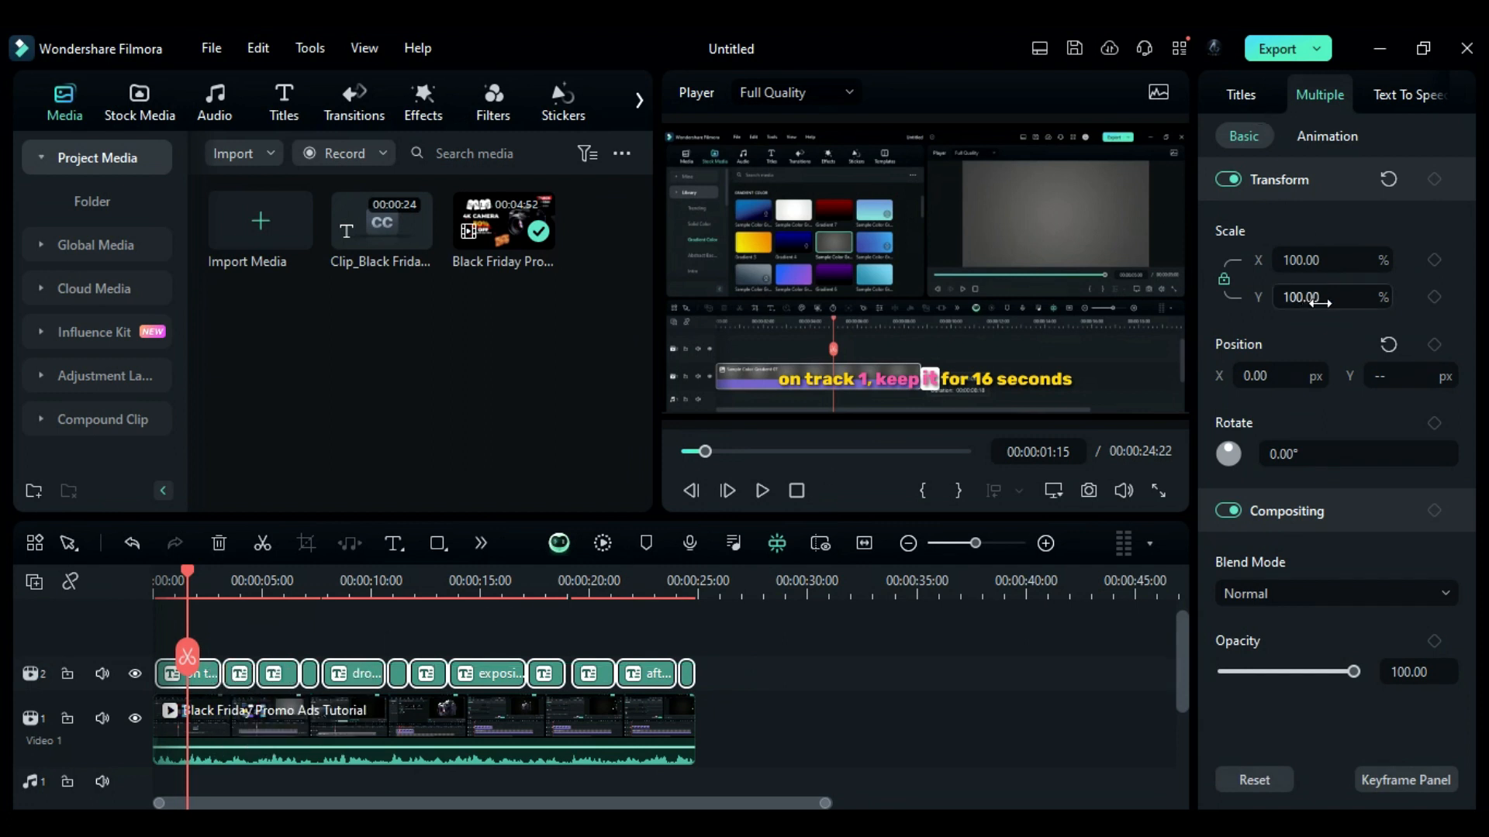